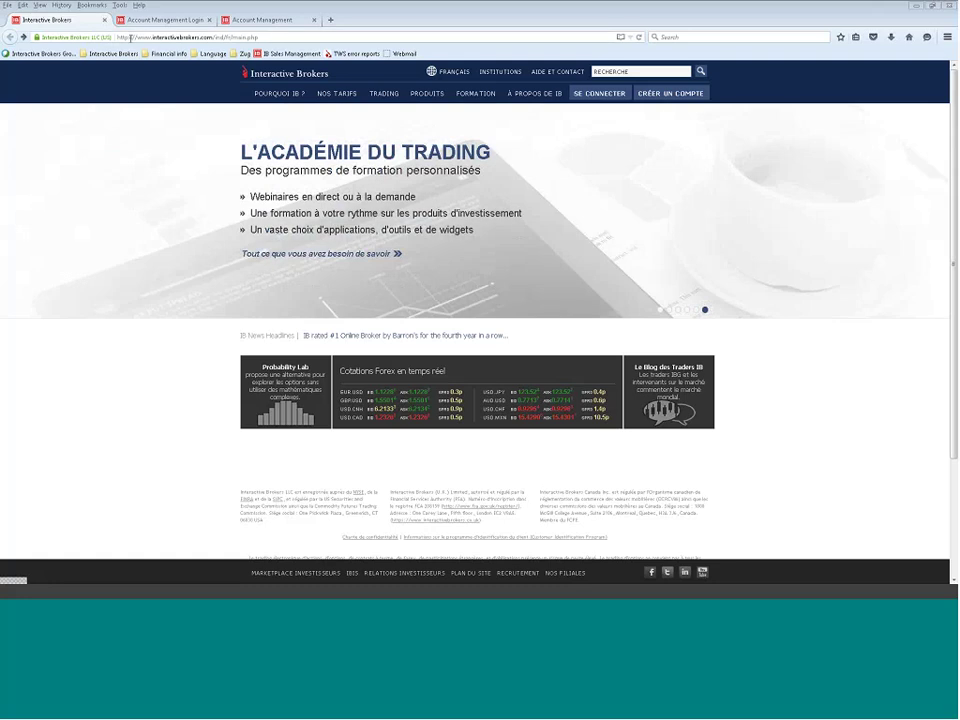
Open the Gestion de compte login page and log in with Statements as the destination.
mouse_move(592, 96)
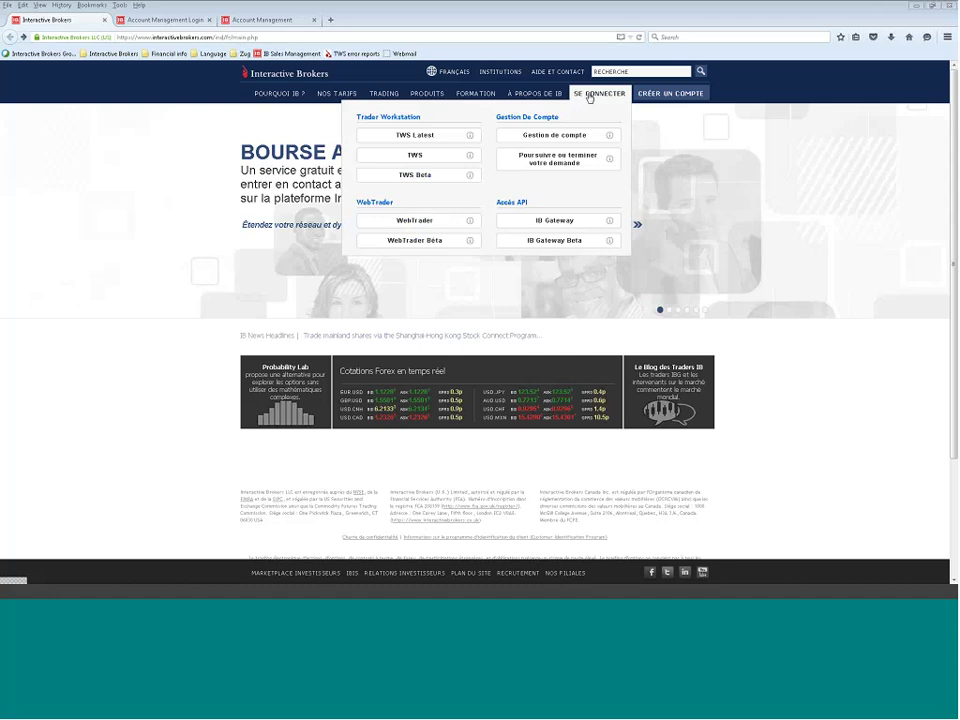
left_click(557, 142)
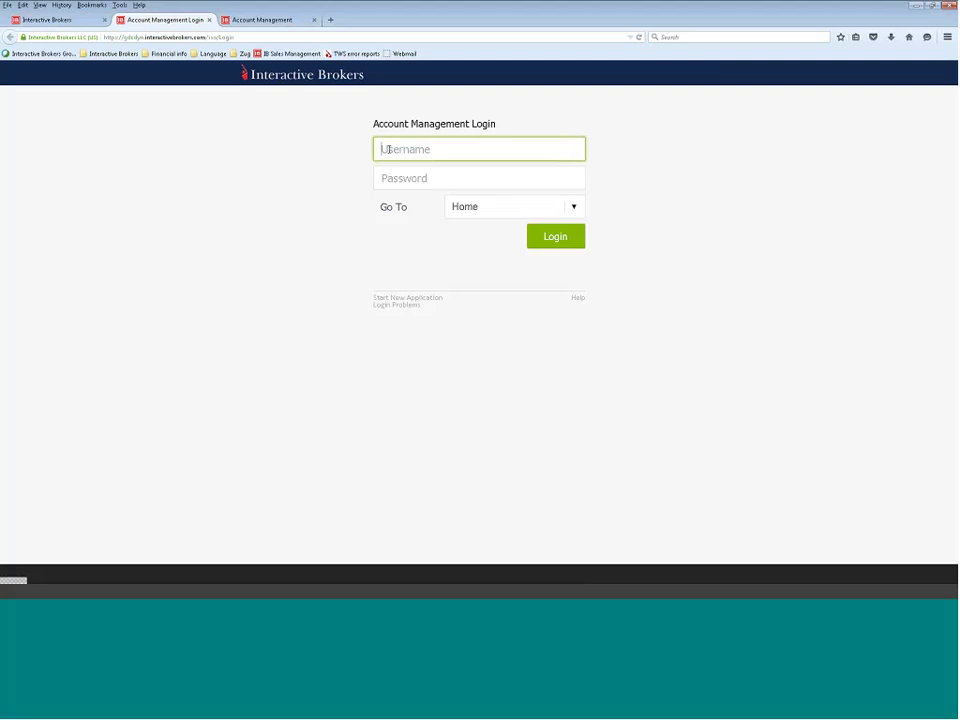
left_click(514, 208)
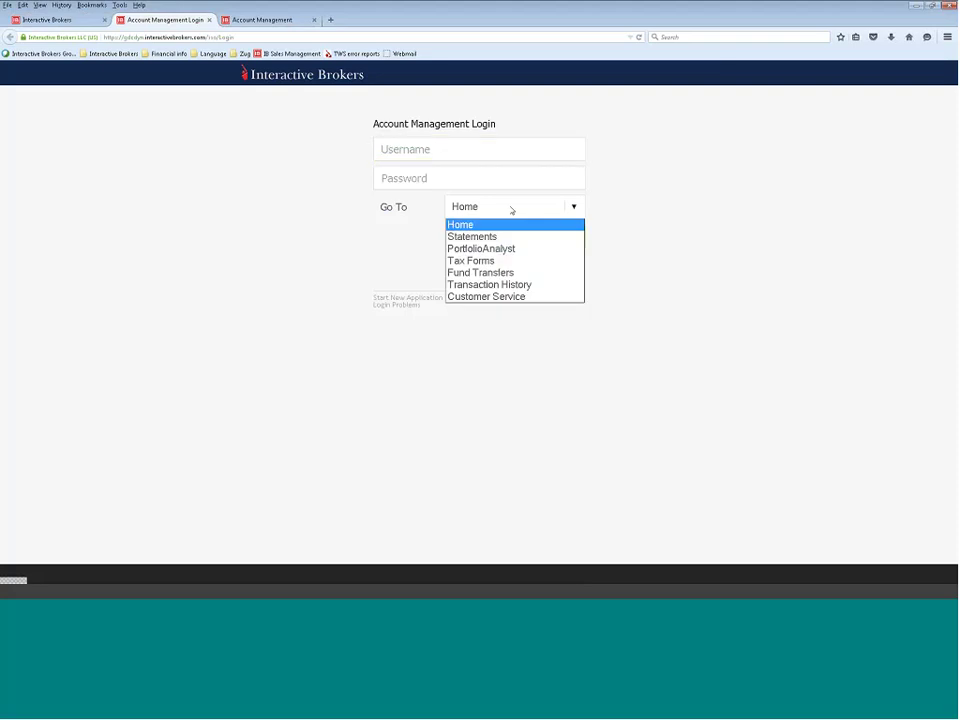
left_click(463, 238)
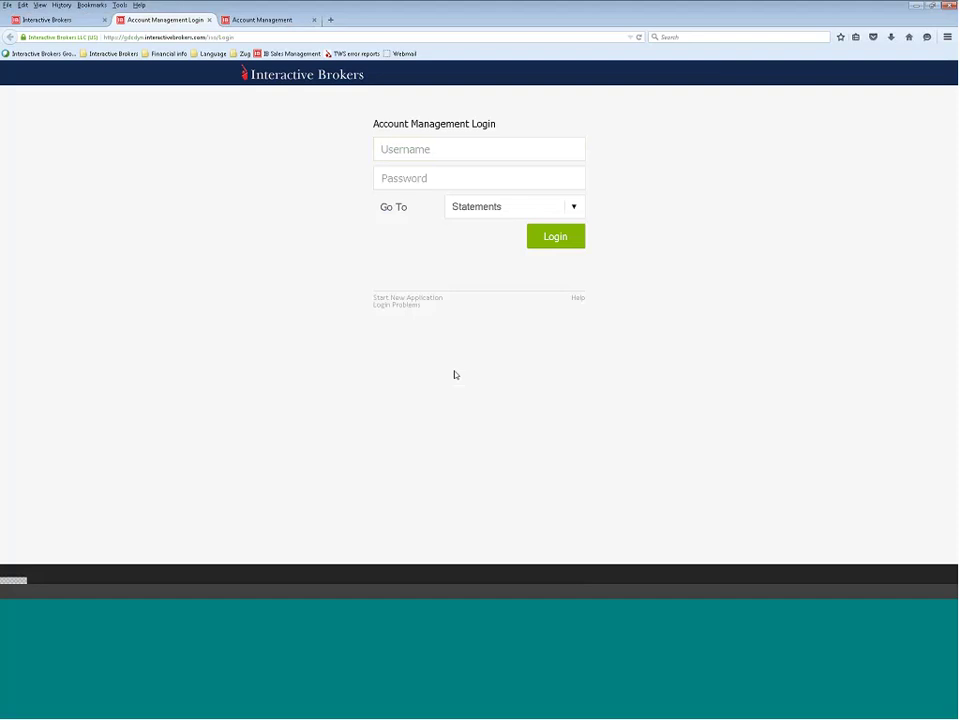
left_click(540, 244)
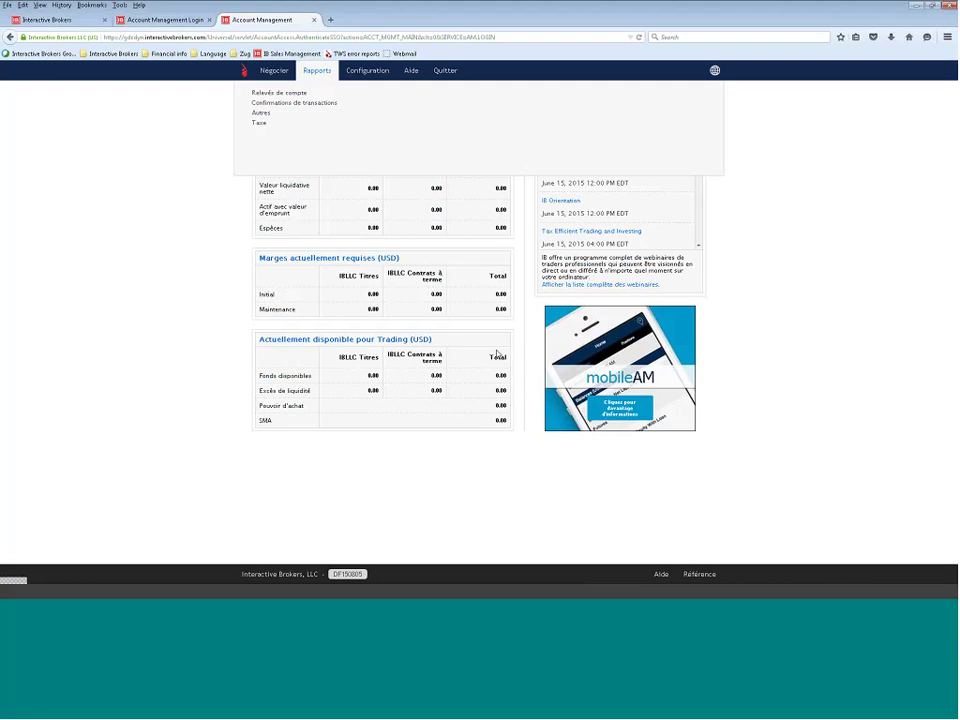
Open the Relevés de compte page under Rapports and select the second account in the account list.
mouse_move(324, 64)
mouse_move(280, 92)
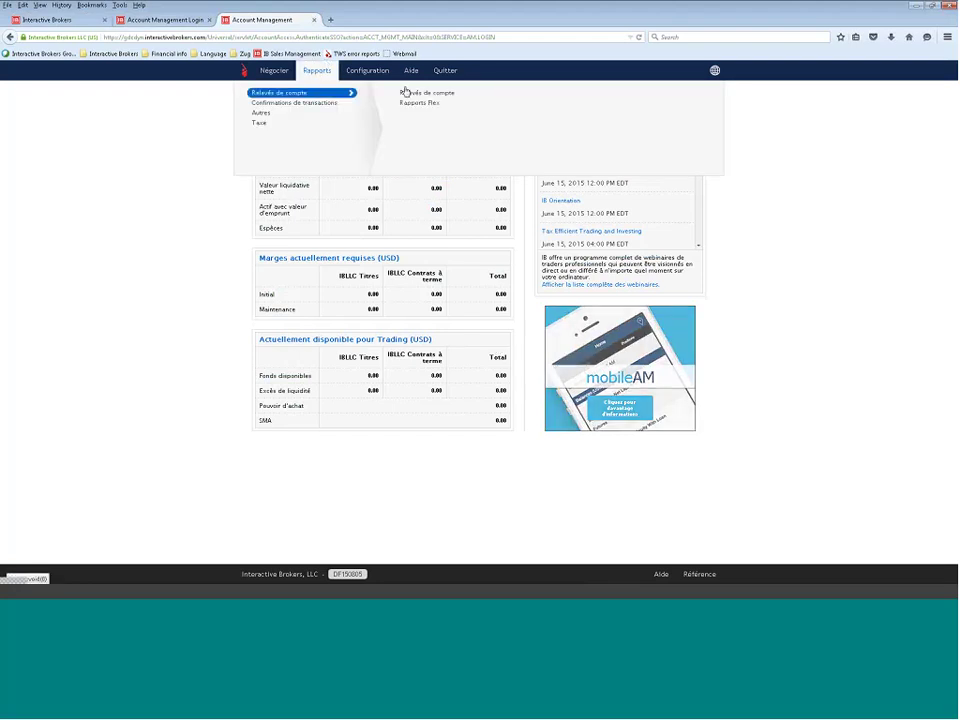
left_click(410, 92)
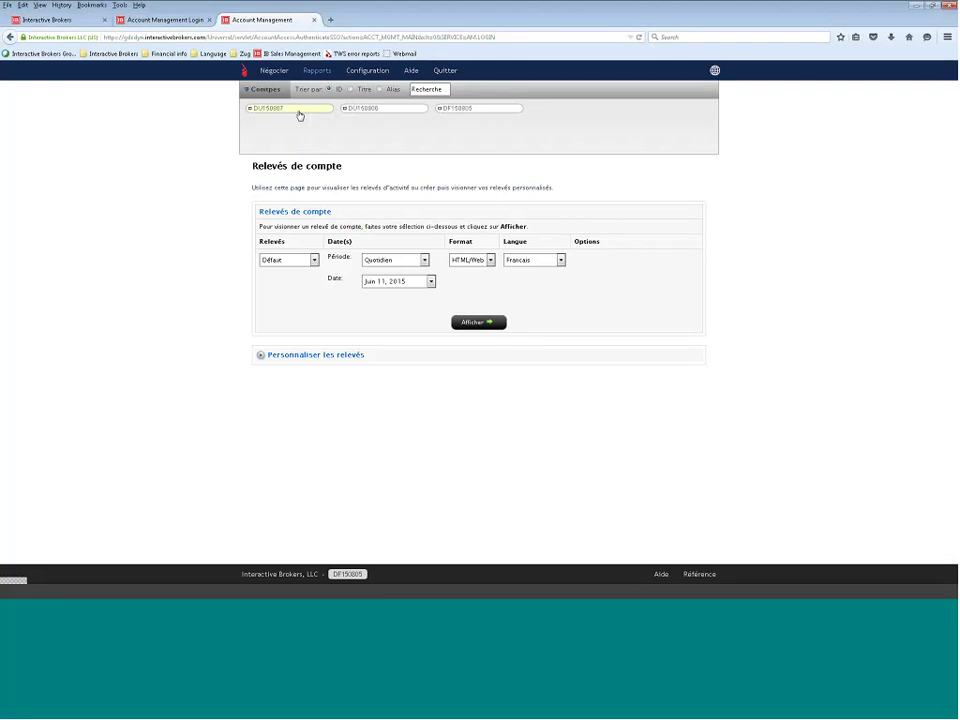
left_click(384, 108)
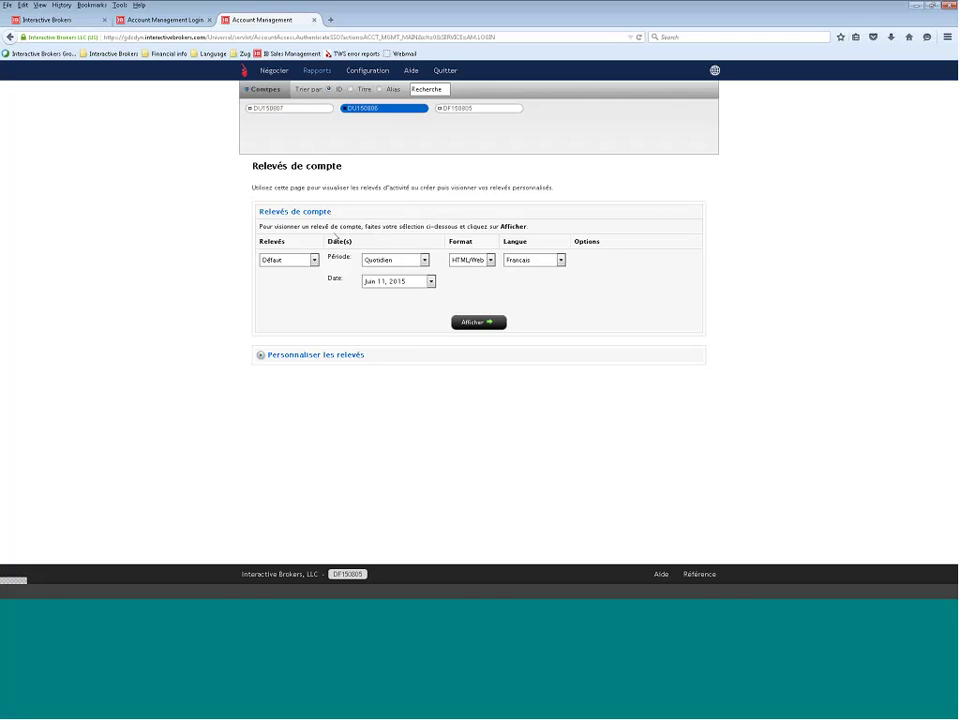
Review the available statement types, periods and output formats without changing the current choices.
left_click(313, 260)
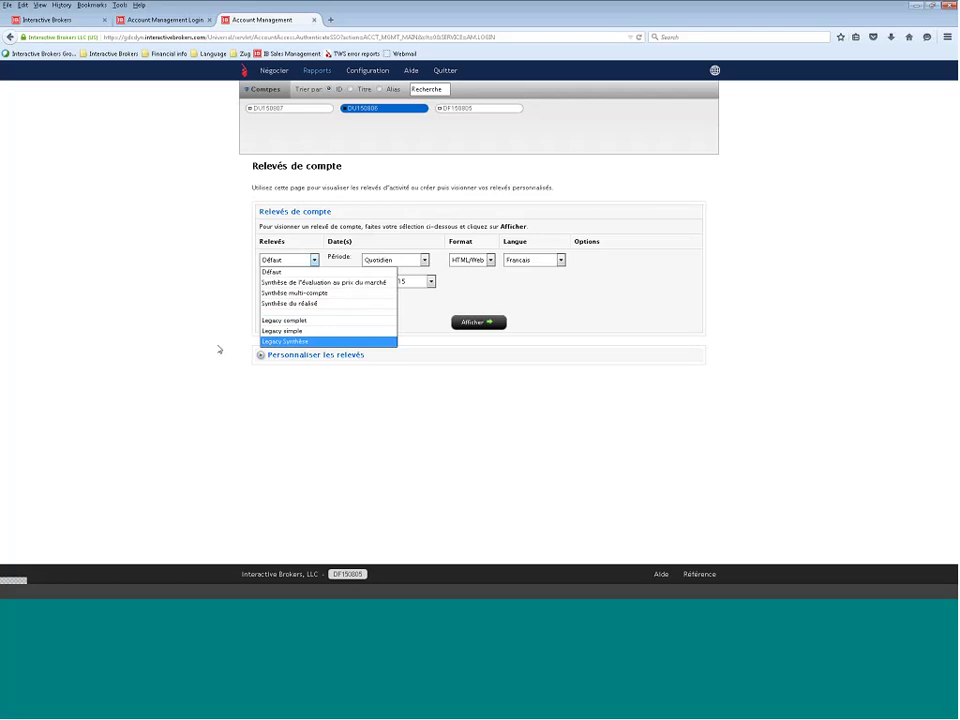
left_click(219, 349)
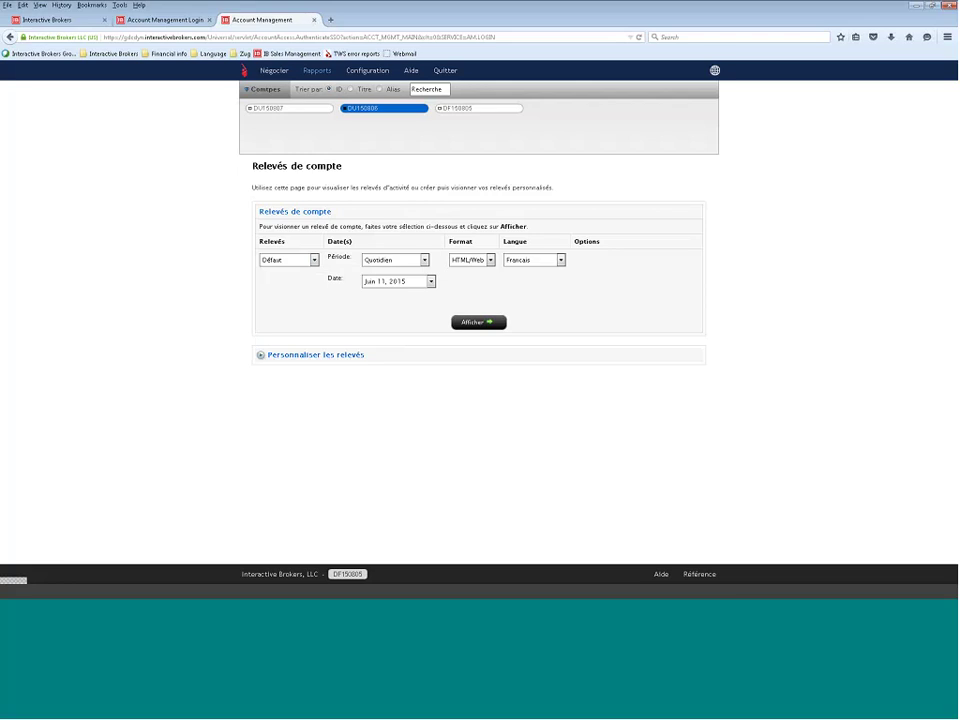
left_click(424, 260)
left_click(505, 298)
left_click(470, 262)
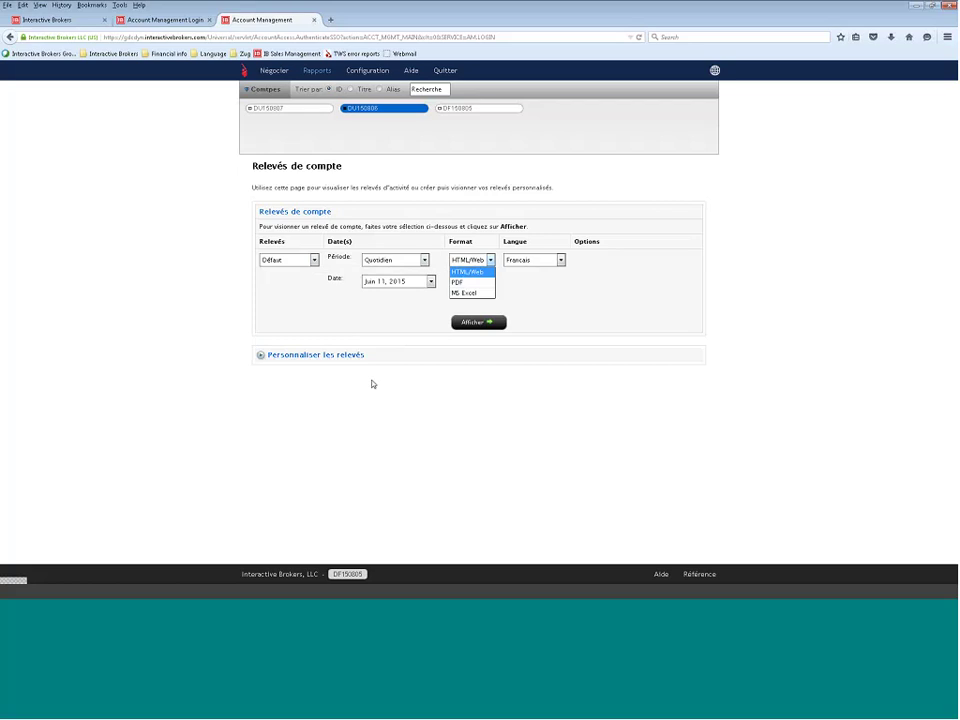
Expand the Personnaliser les relevés section, look through its categories and delivery settings, and collapse it again.
left_click(348, 356)
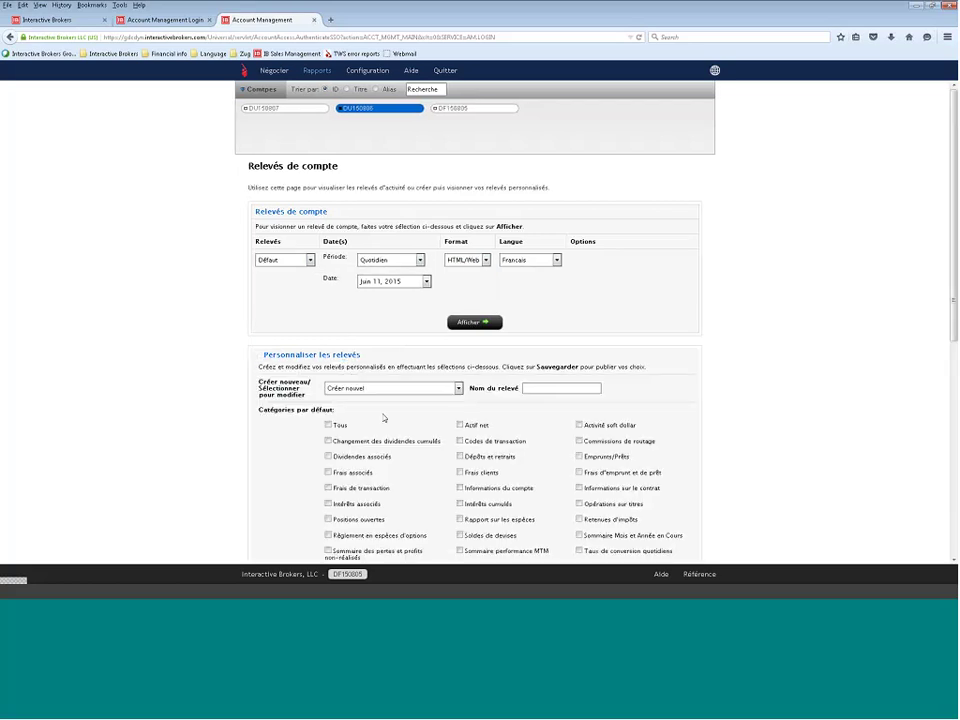
scroll(384, 418, "down", 5)
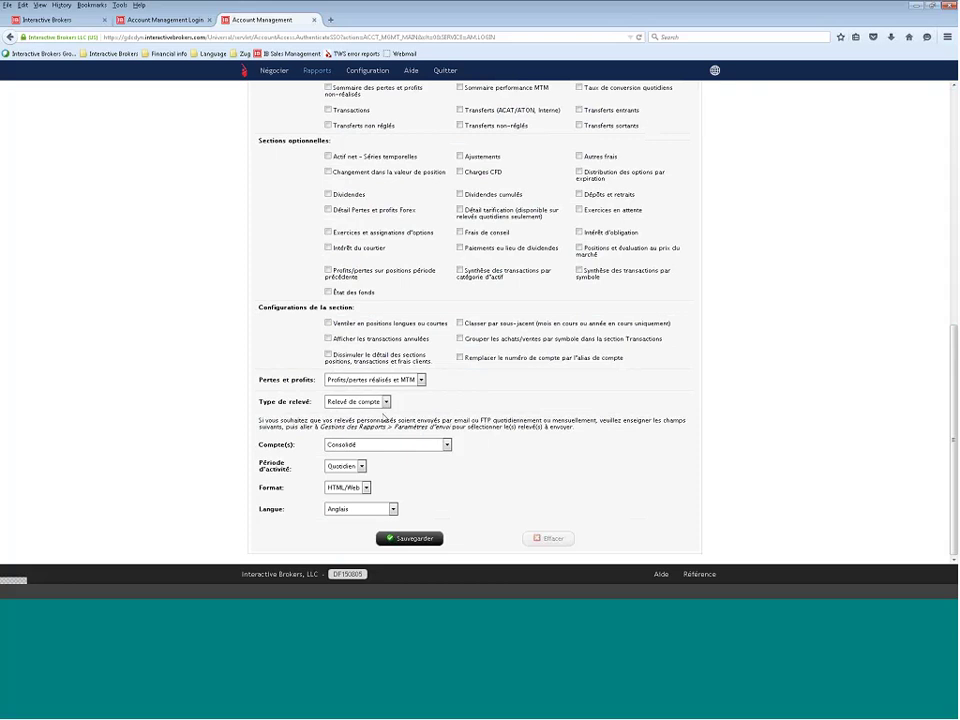
scroll(422, 330, "up", 6)
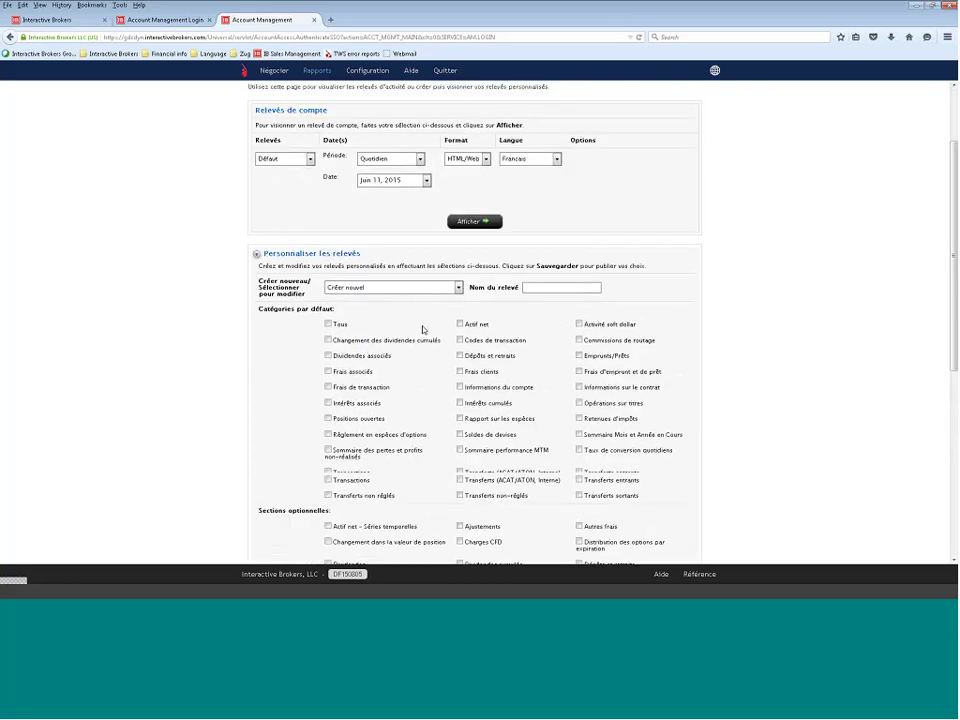
left_click(304, 257)
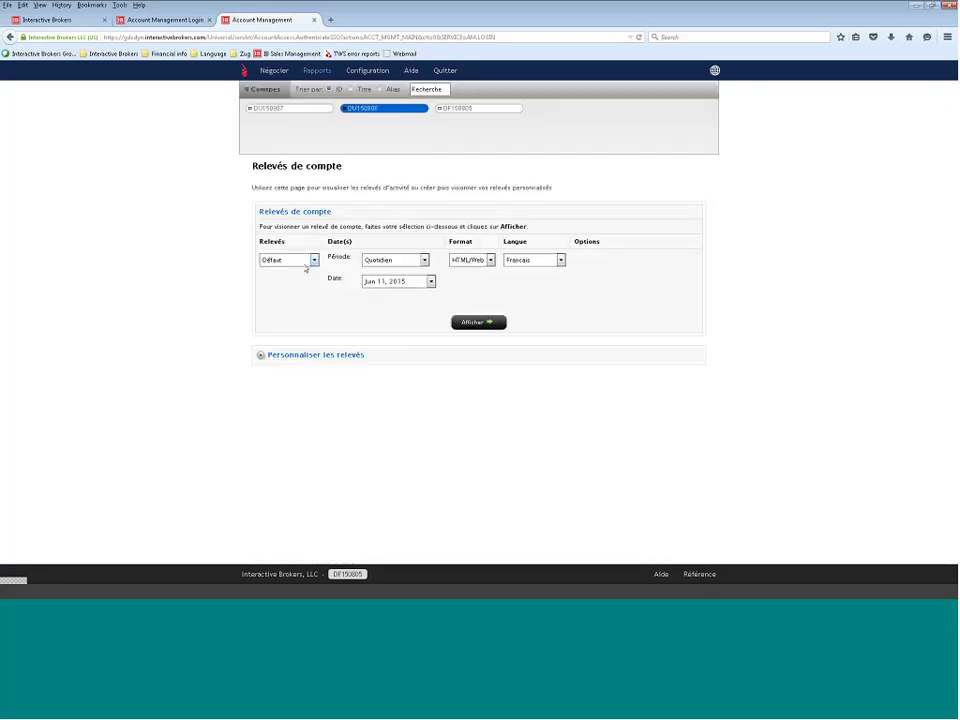
Check the statement types again and display the Défaut daily statement for June 11, 2015 as HTML/Web in French.
left_click(309, 260)
left_click(313, 260)
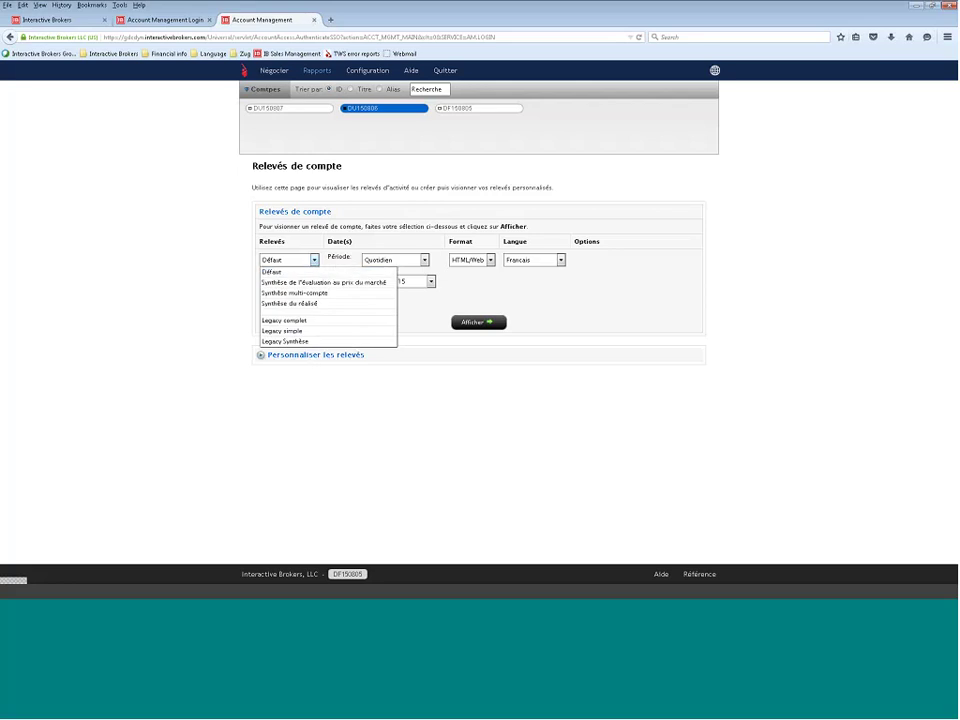
left_click(130, 366)
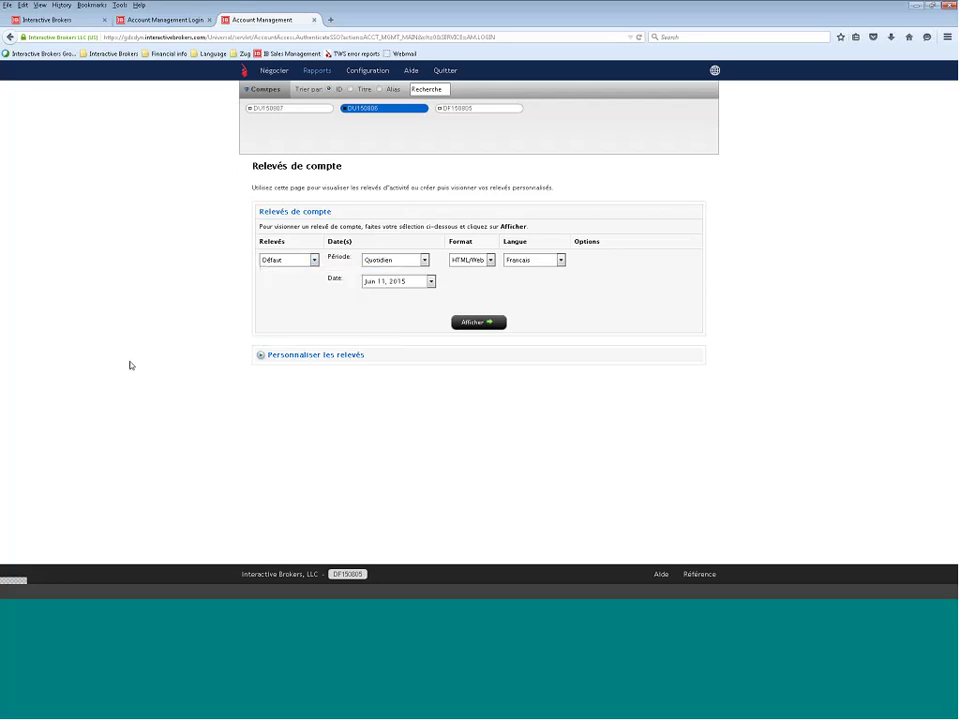
left_click(494, 325)
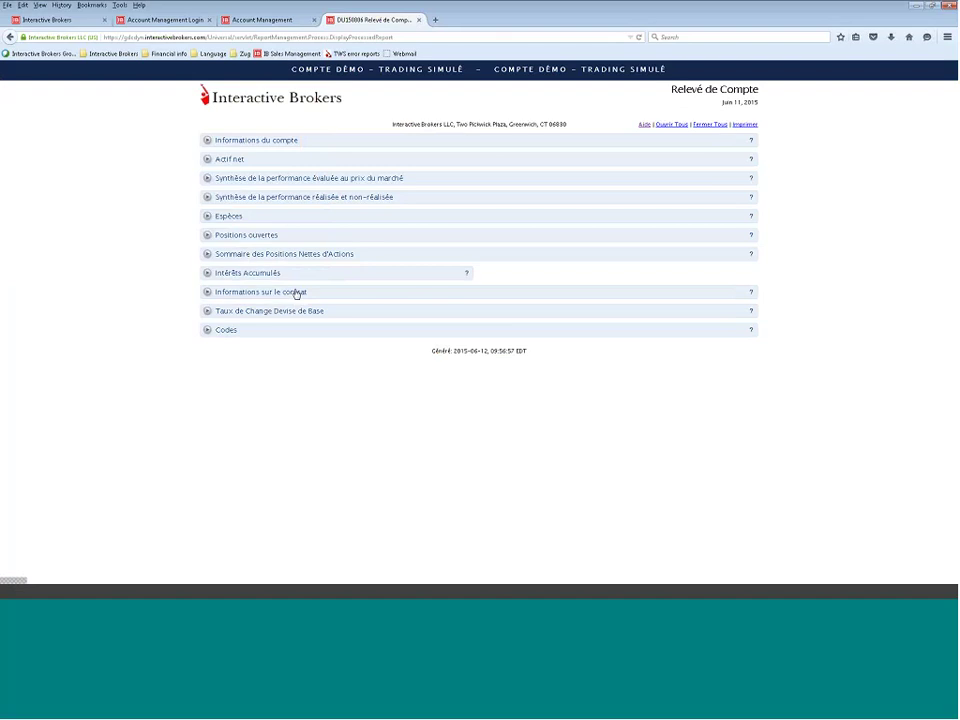
Look into the Informations du compte section, close it, and expand all sections of the statement.
left_click(250, 146)
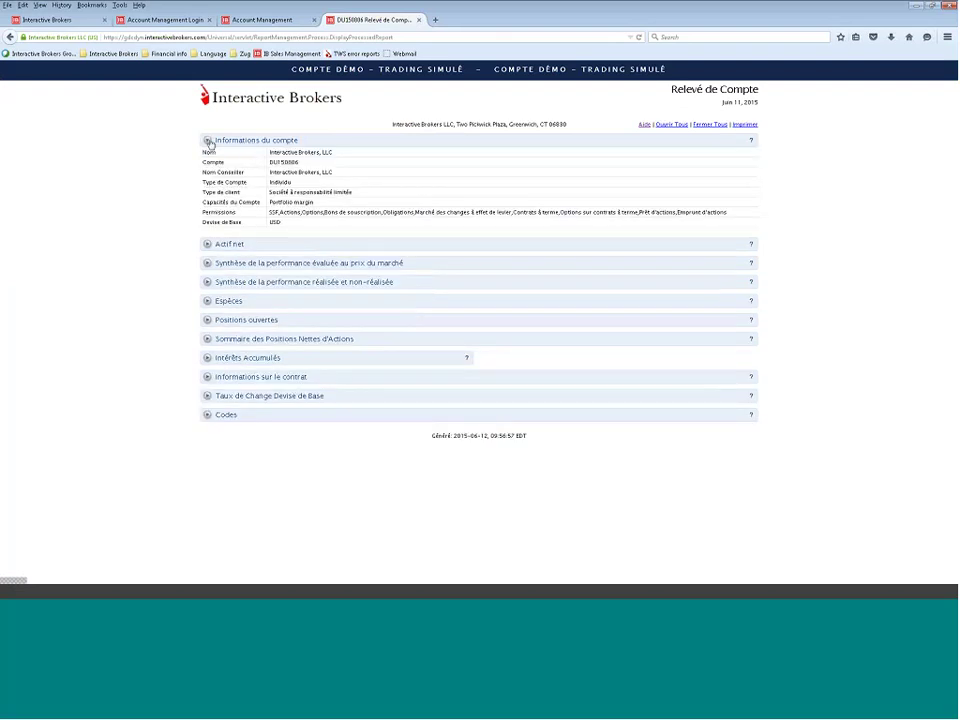
left_click(208, 141)
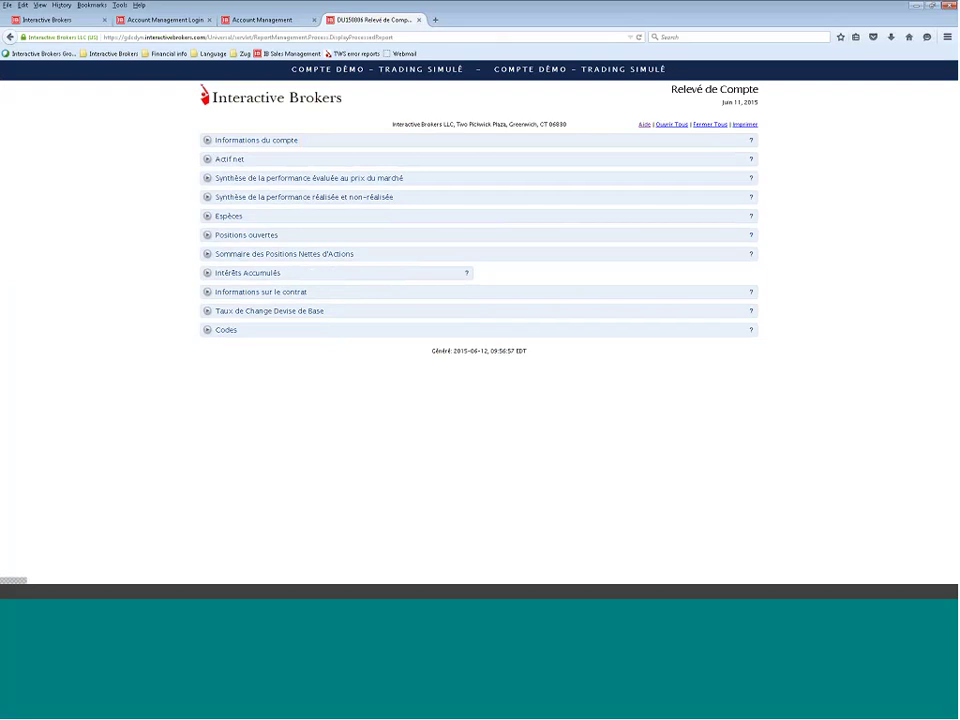
left_click(671, 124)
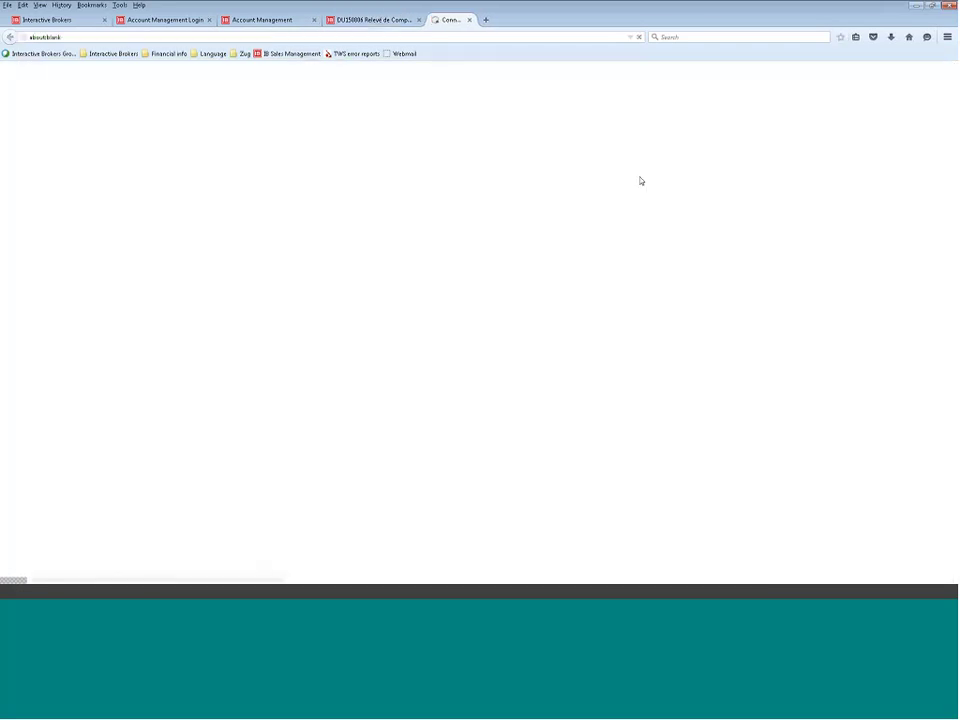
Skim the list of sections in the Activity Statement Reference help and return to the account statement.
scroll(195, 298, "down", 20)
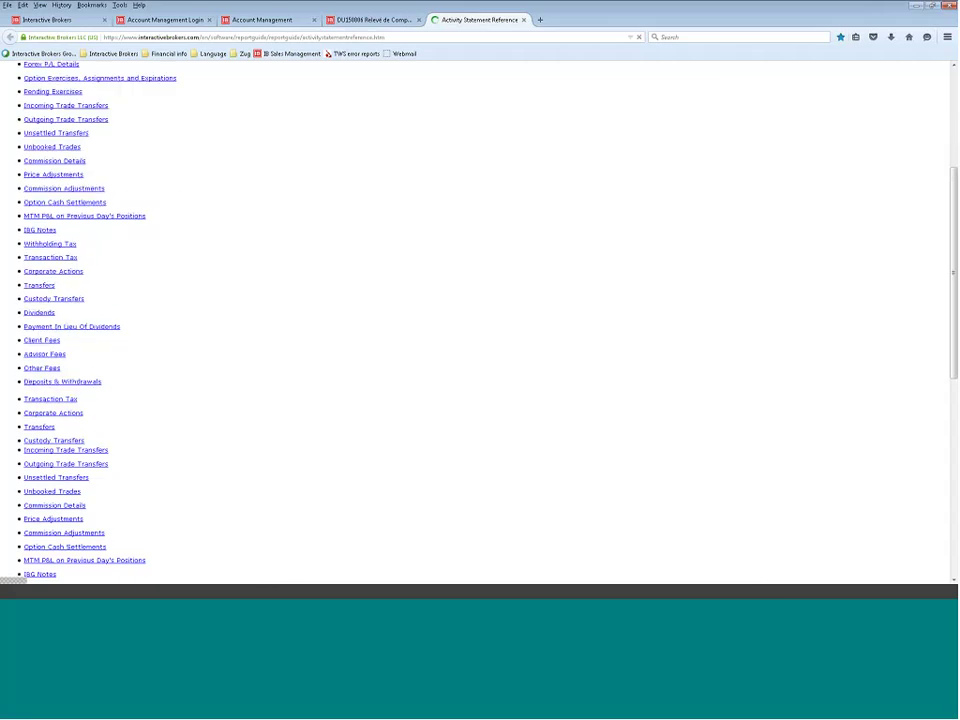
scroll(181, 440, "up", 20)
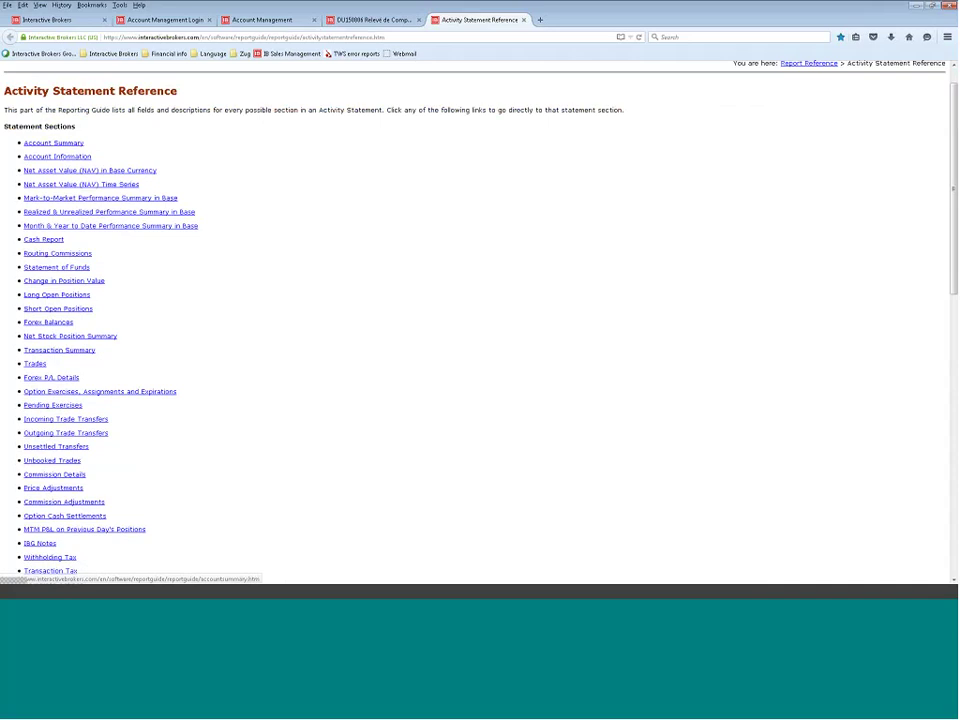
left_click(369, 21)
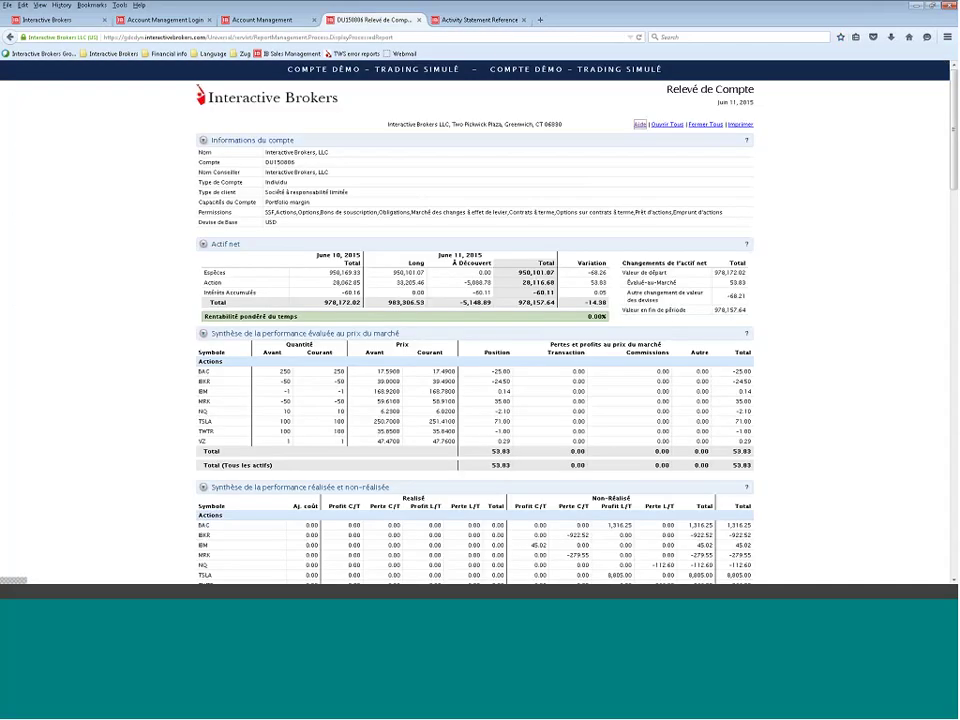
Read the Net Asset Value help for the statement's Actif net section and close its window.
left_click(746, 243)
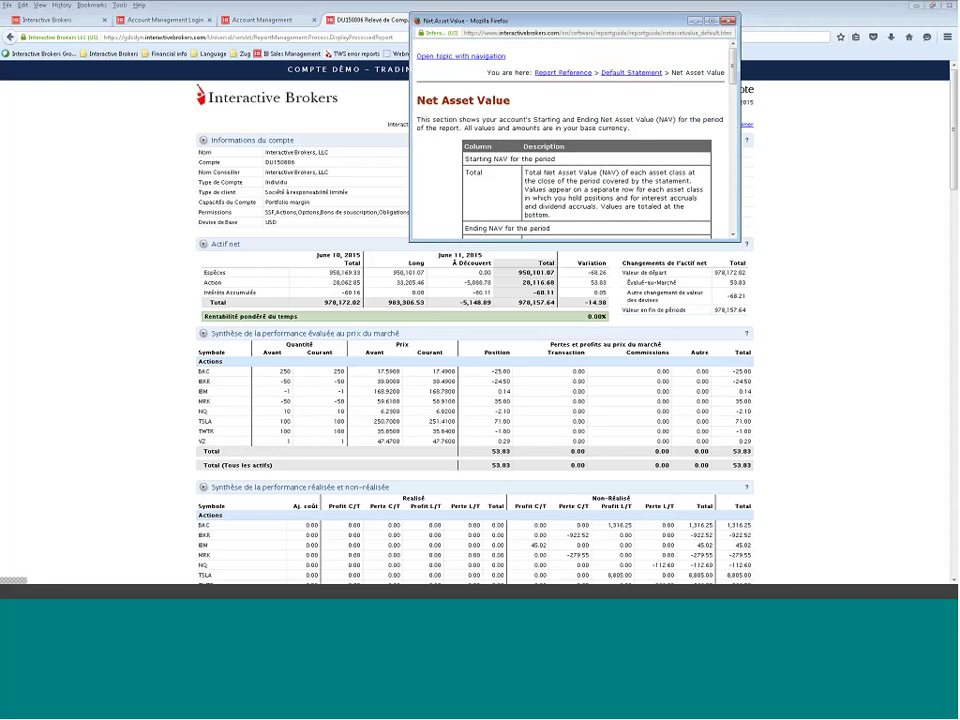
scroll(677, 192, "down", 10)
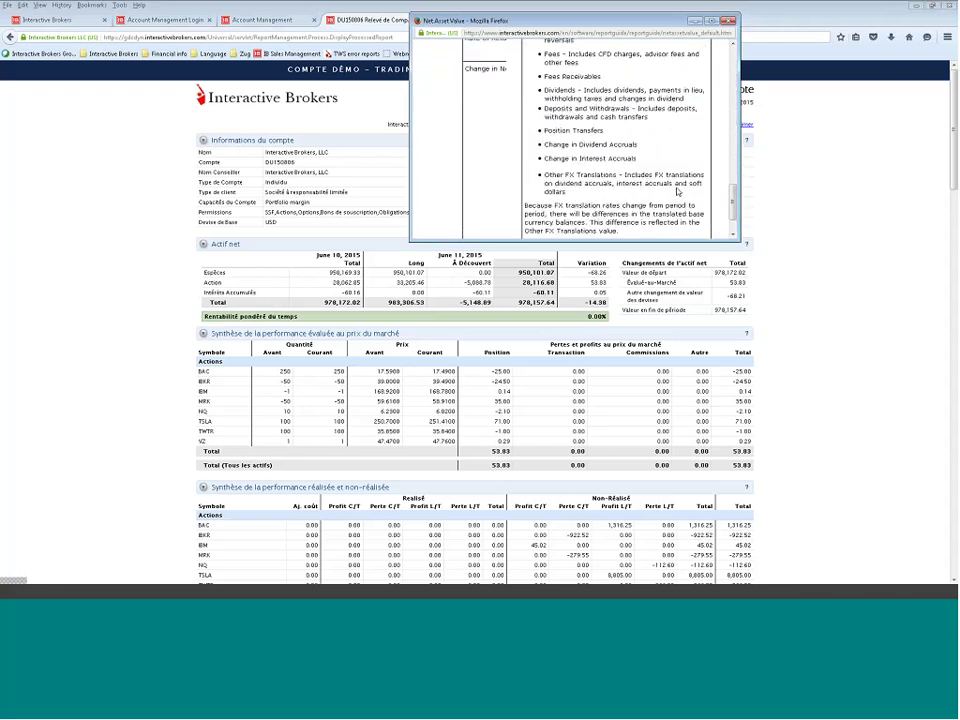
scroll(678, 192, "down", 3)
left_click(728, 21)
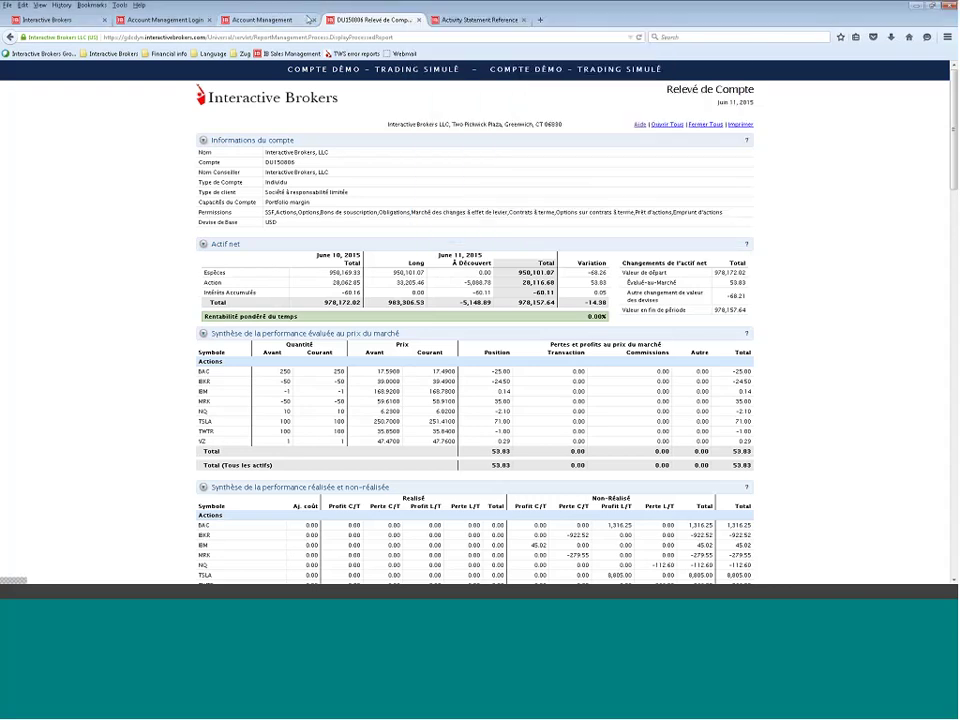
Return to the Account Management page, open its Référence window and enlarge it to full screen.
left_click(240, 21)
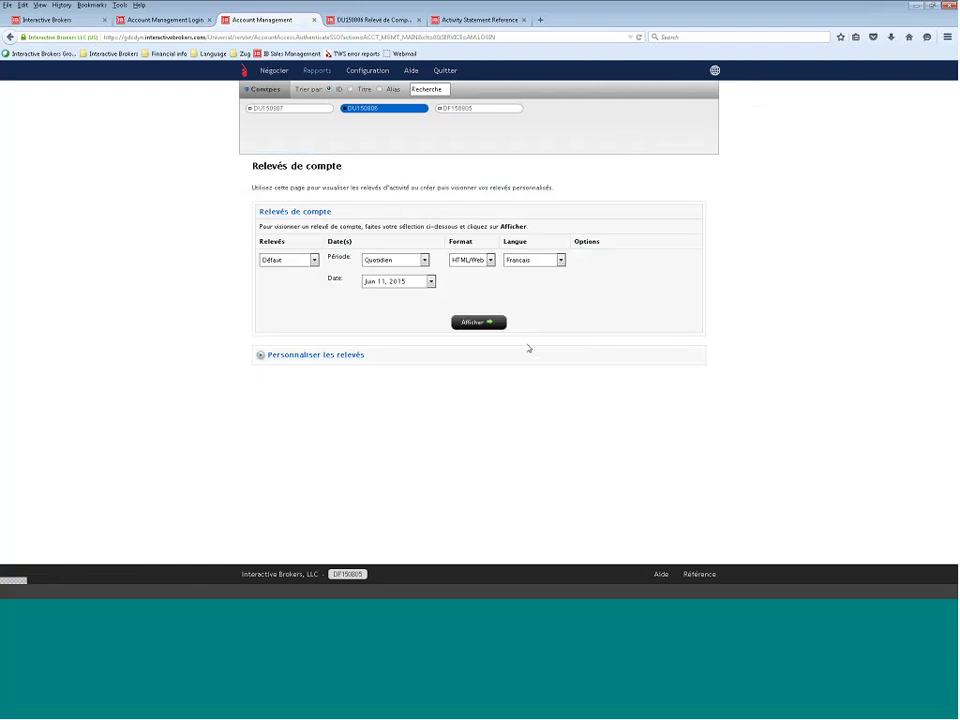
left_click(701, 575)
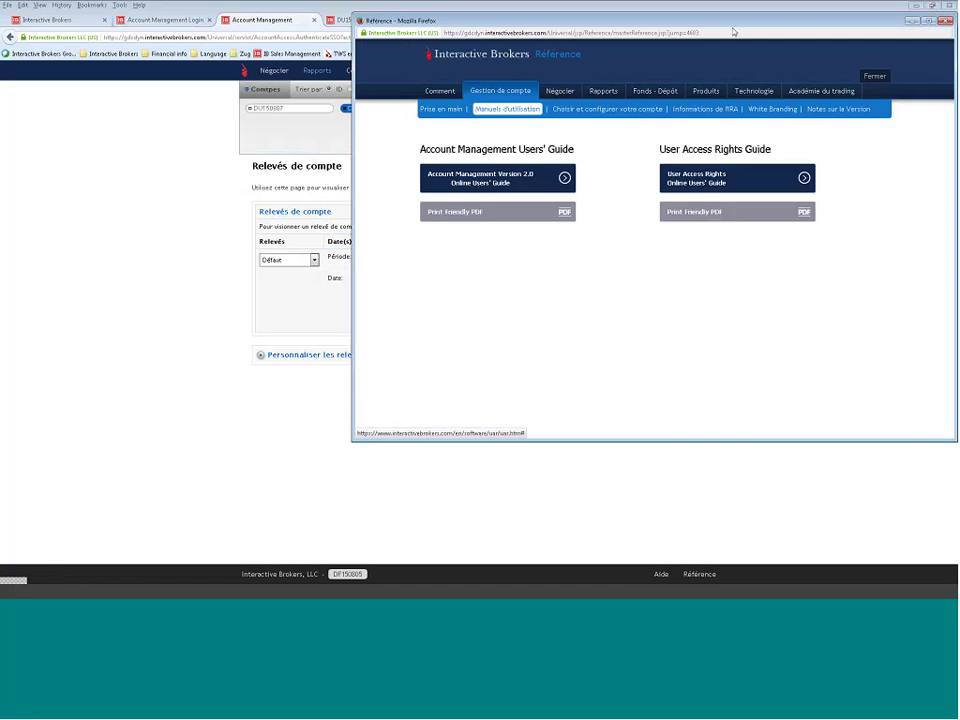
left_click_drag(733, 30, 552, 49)
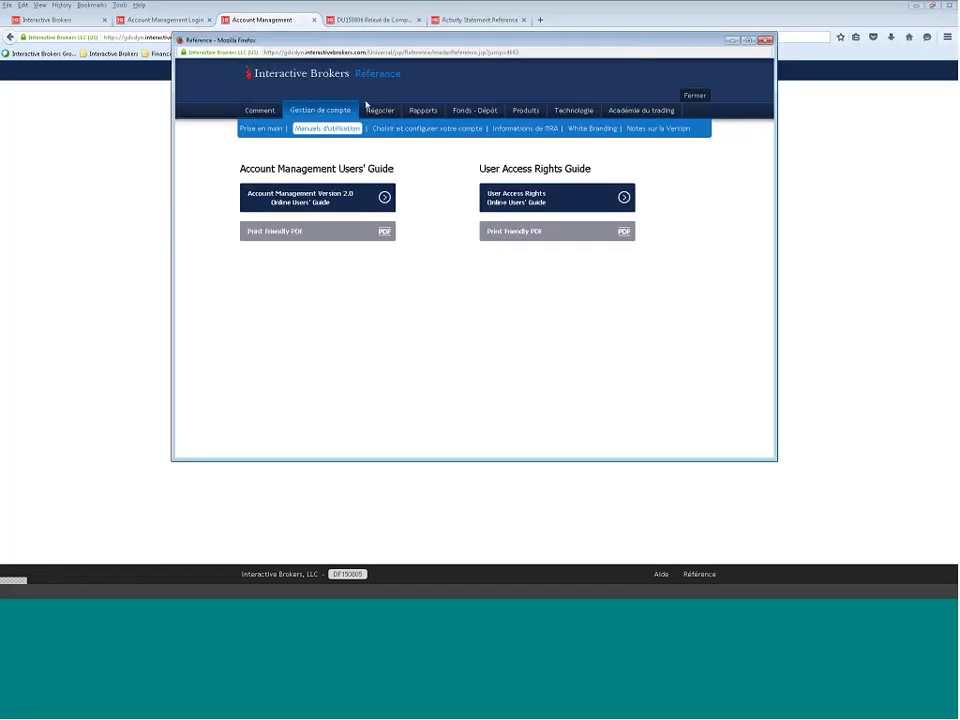
key("super+Up")
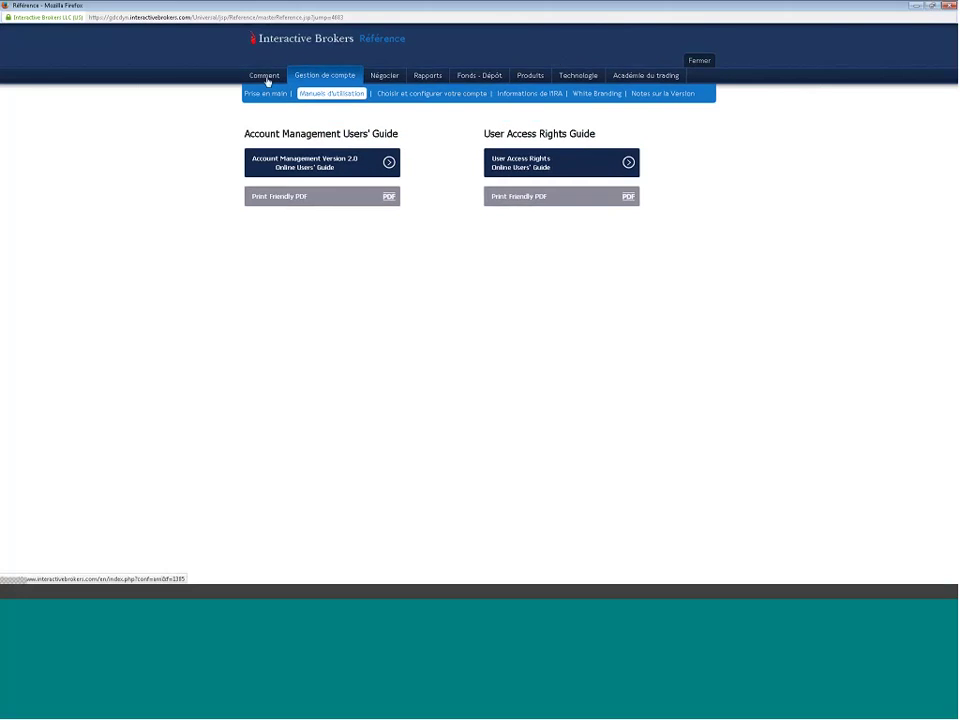
Open the Reporting Guide PDF from the Rapports reference section, skim its first pages, and return to the Account Management page.
left_click(408, 80)
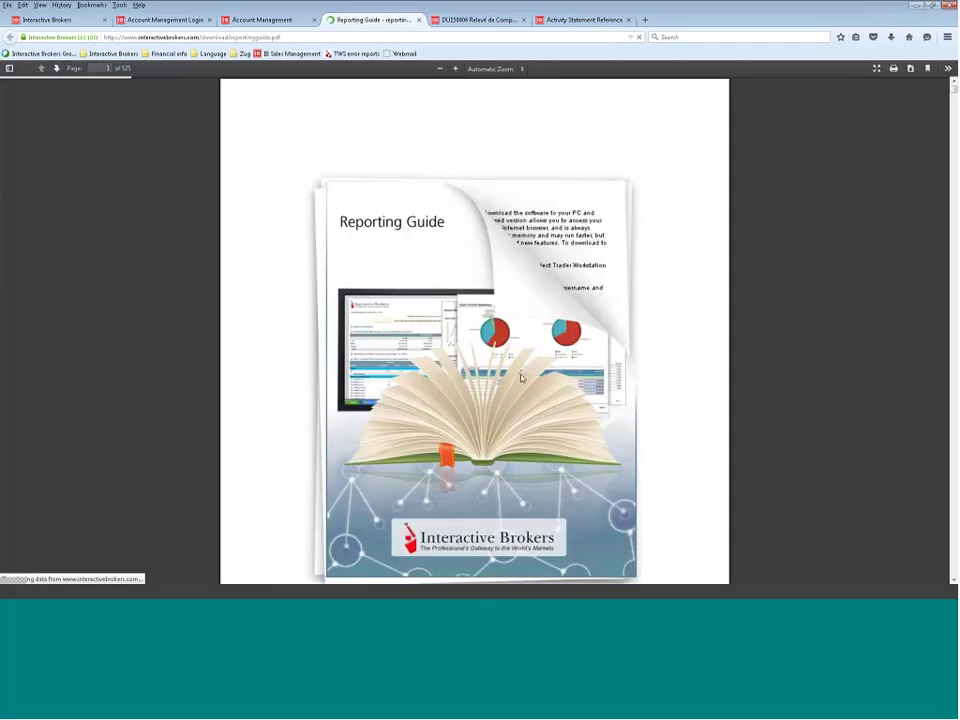
scroll(424, 256, "down", 5)
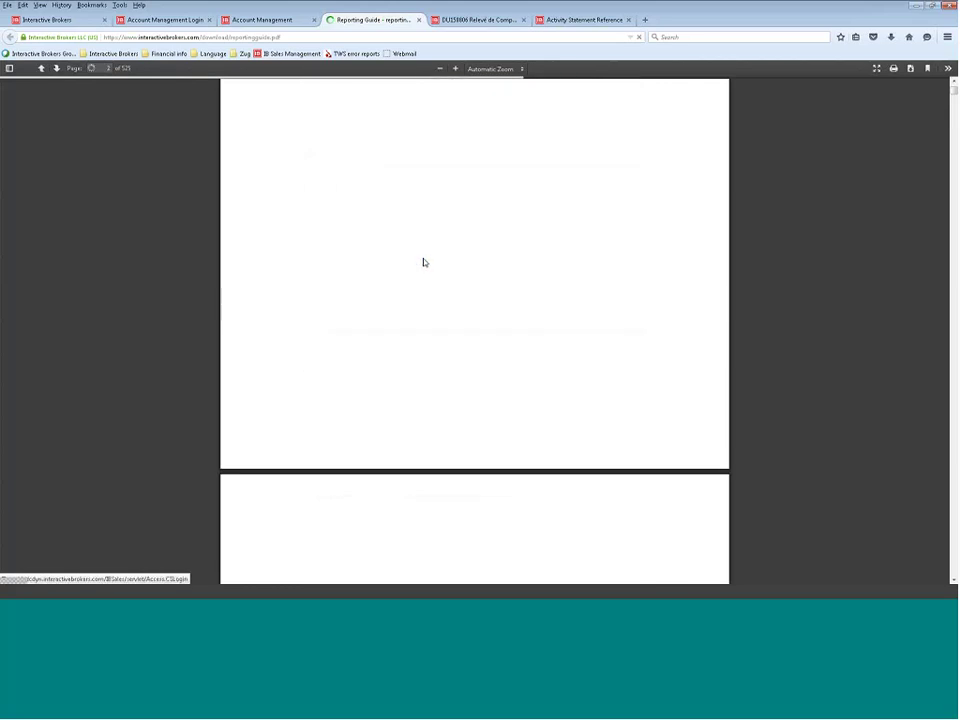
left_click(266, 21)
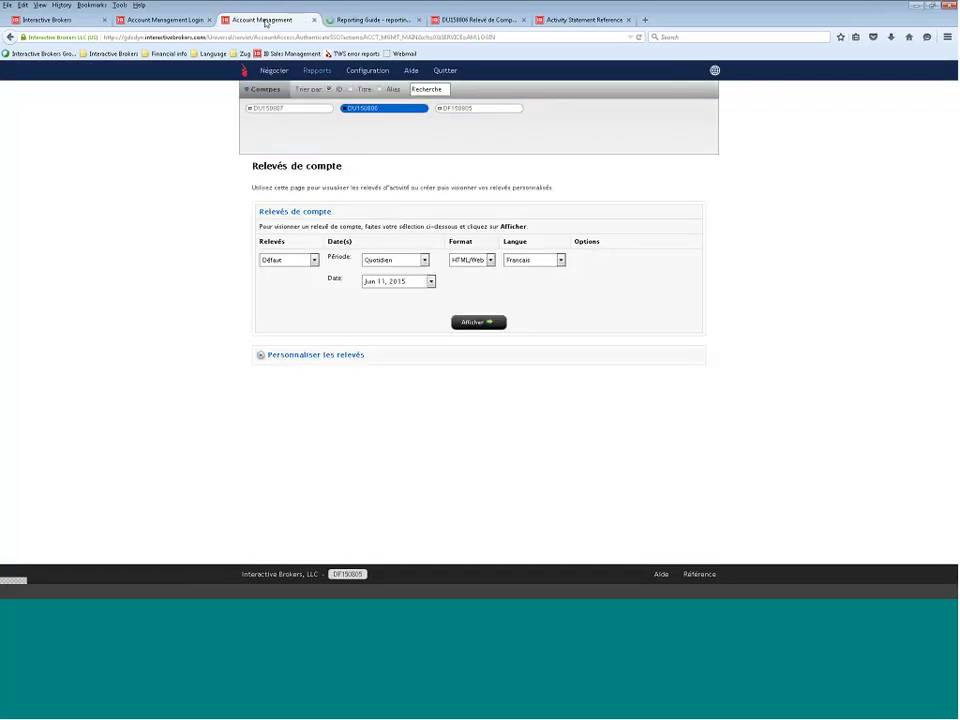